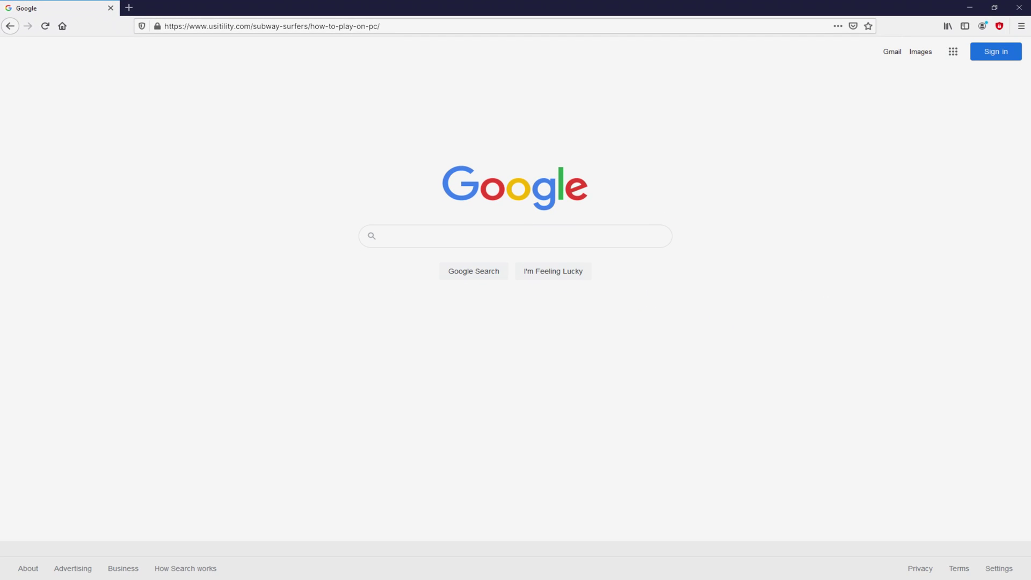
Load the Usitility Subway Surfers article and scroll down to its Download Game on PC link.
key("Return")
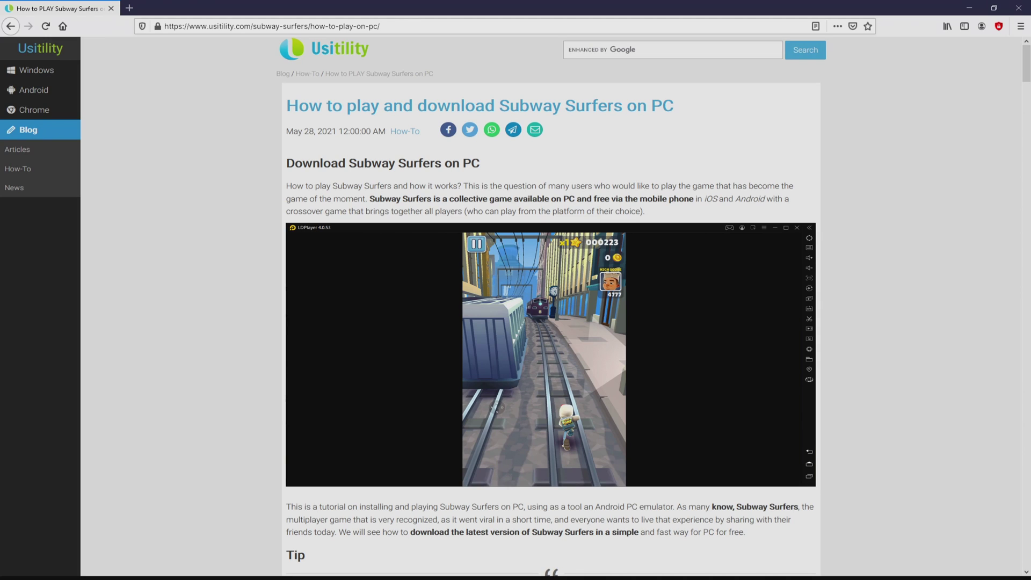
scroll(550, 306, "down", 4)
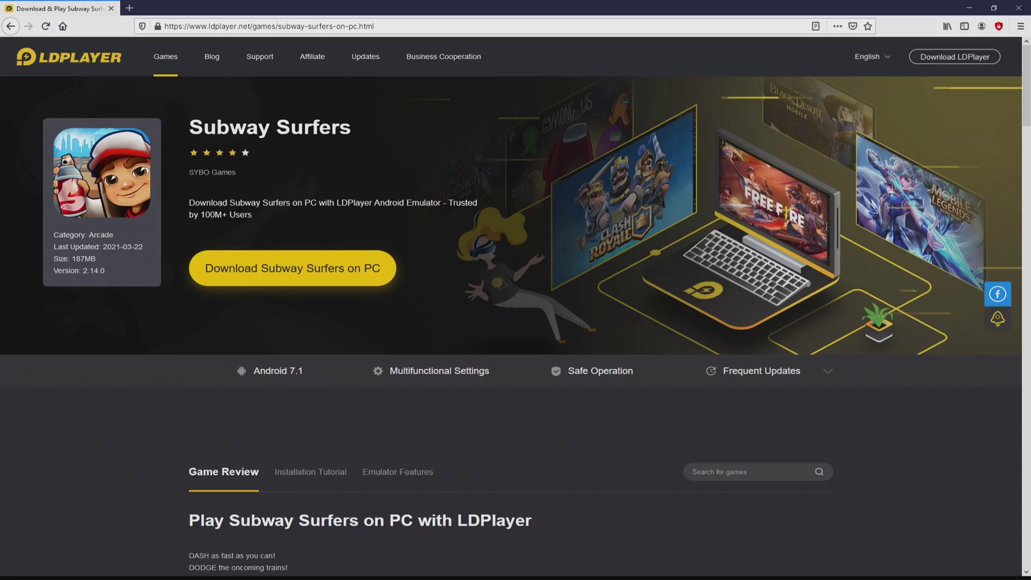
Browse the LDPlayer page's review, tutorial and feature sections, then download the Subway Surfers PC installer.
scroll(510, 322, "down", 7)
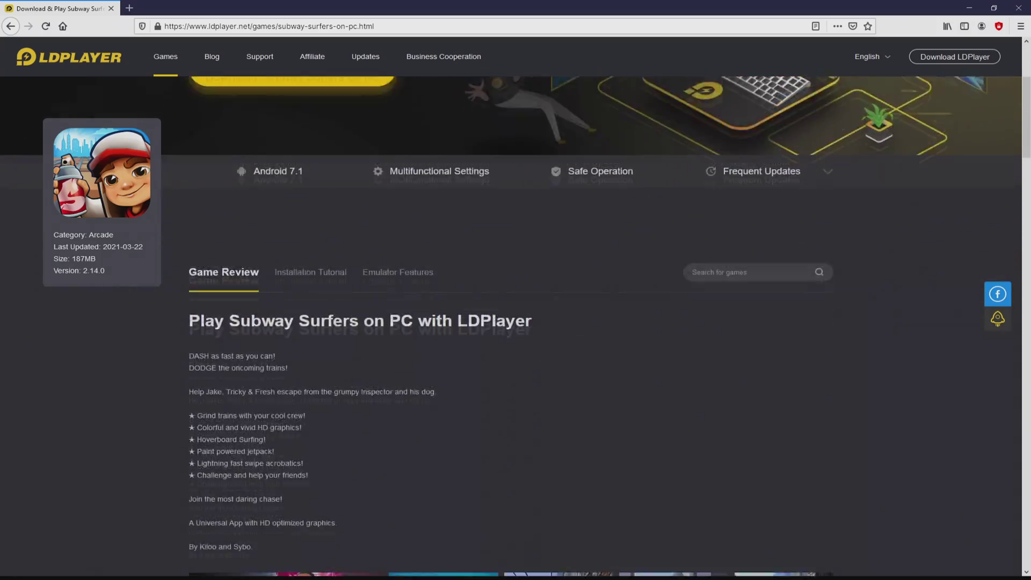
scroll(510, 322, "down", 15)
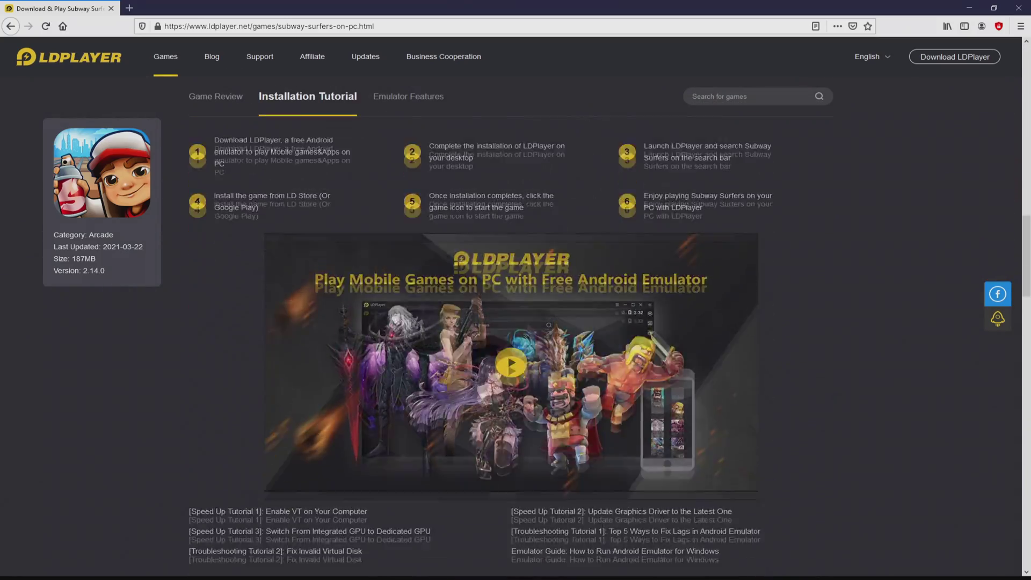
scroll(510, 322, "up", 4)
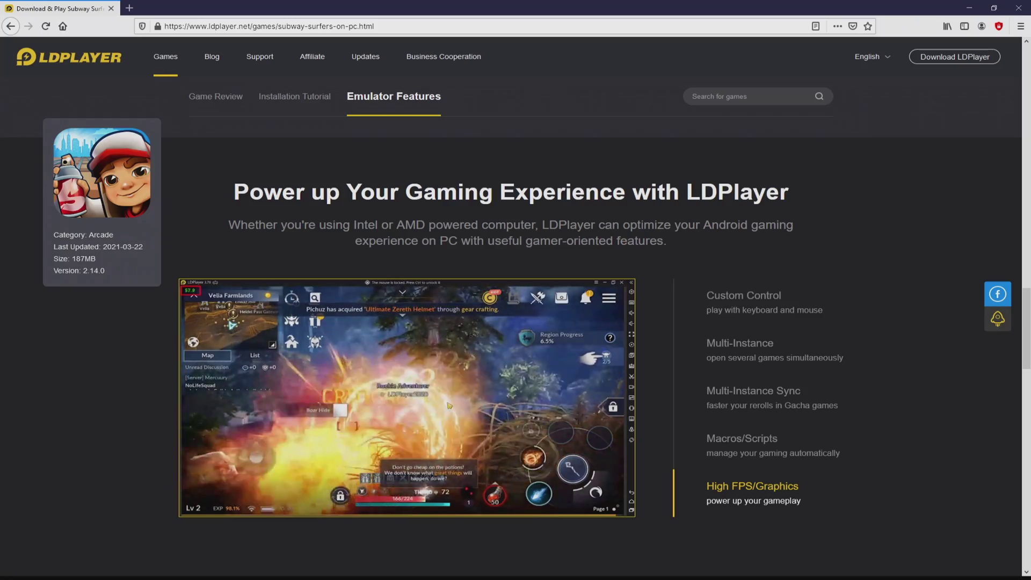
scroll(510, 344, "up", 4)
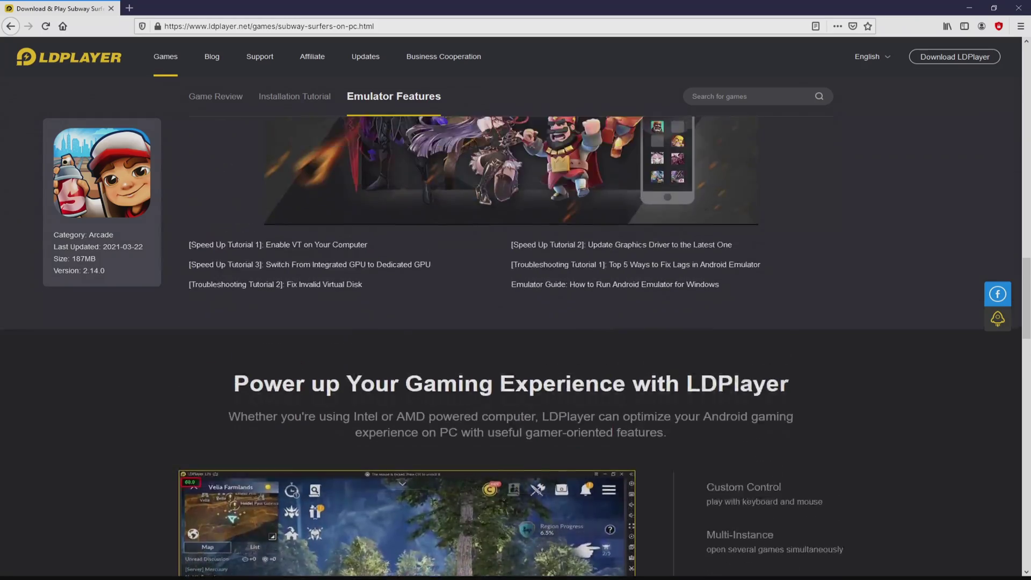
scroll(510, 343, "up", 20)
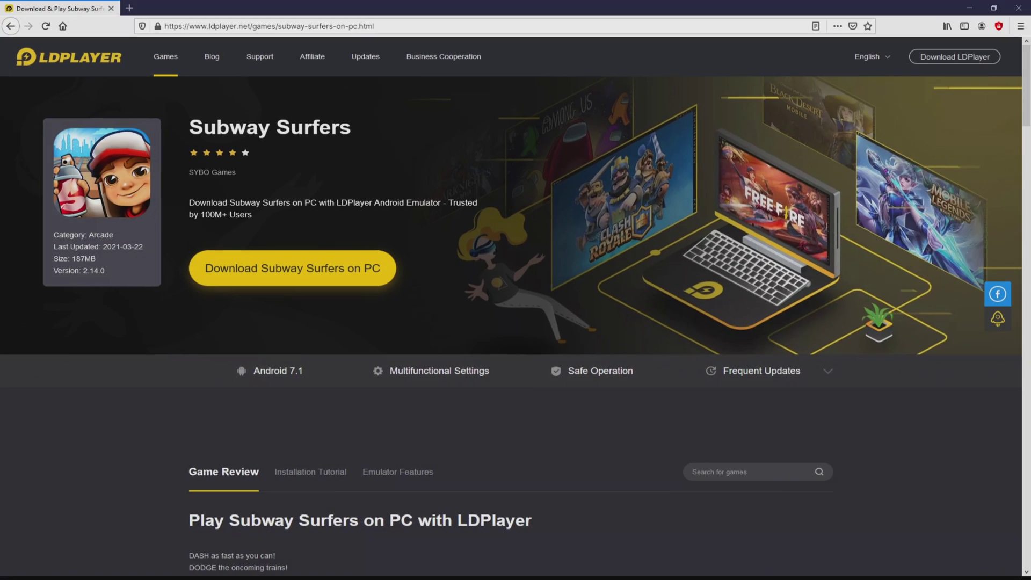
left_click(317, 267)
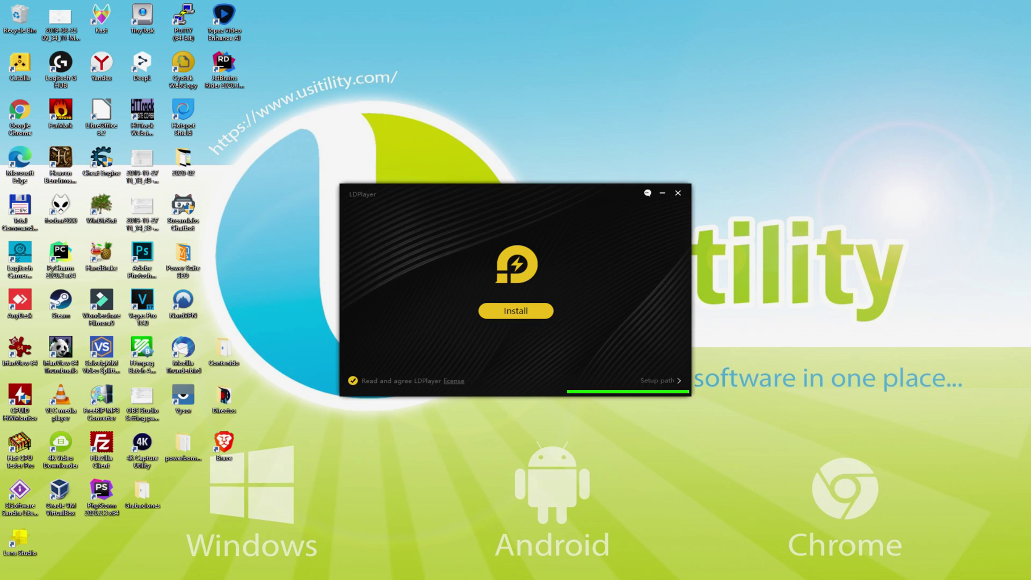
Check the default LDPlayer install location, then start the installation there.
left_click(636, 380)
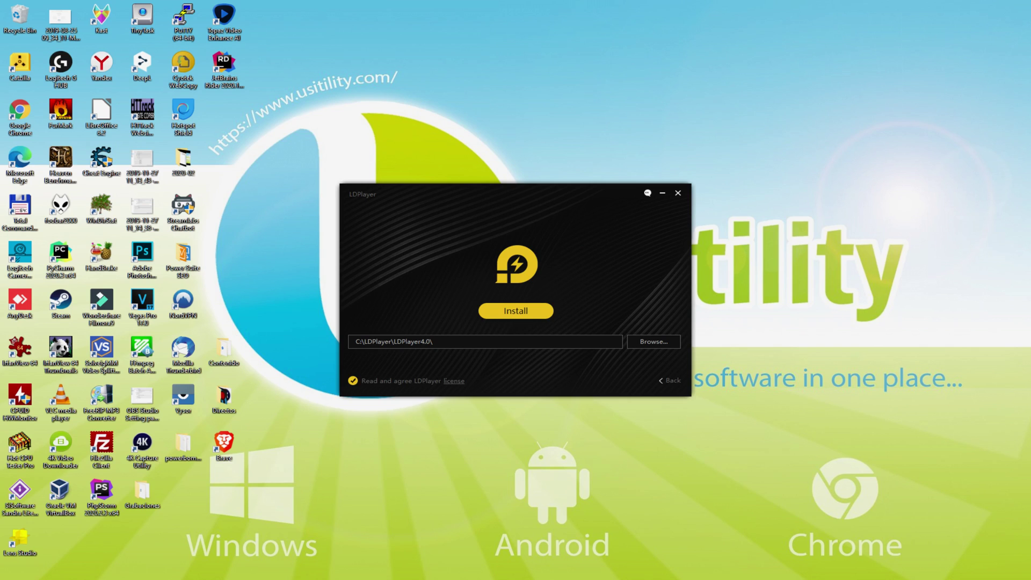
left_click(664, 378)
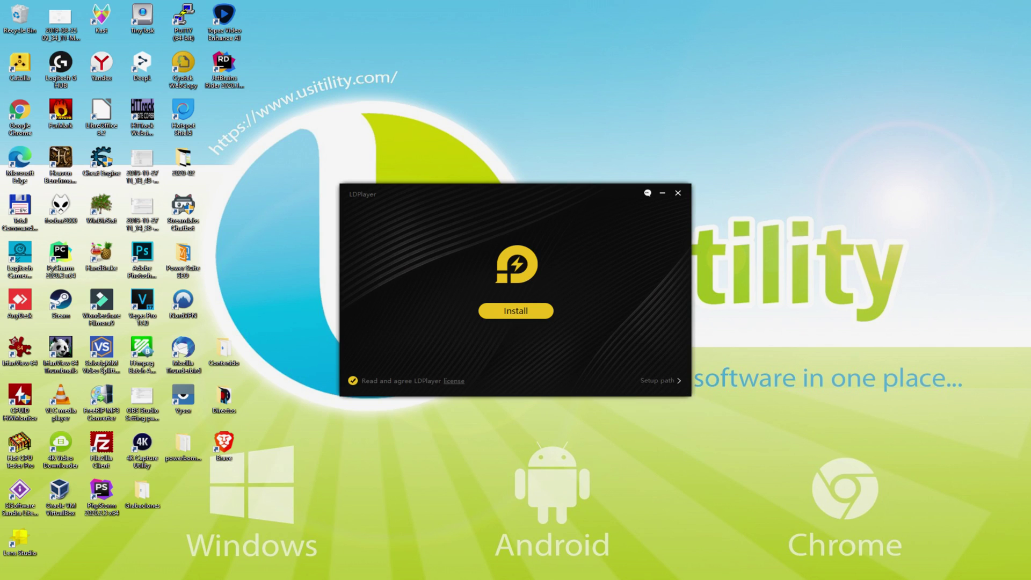
left_click(512, 310)
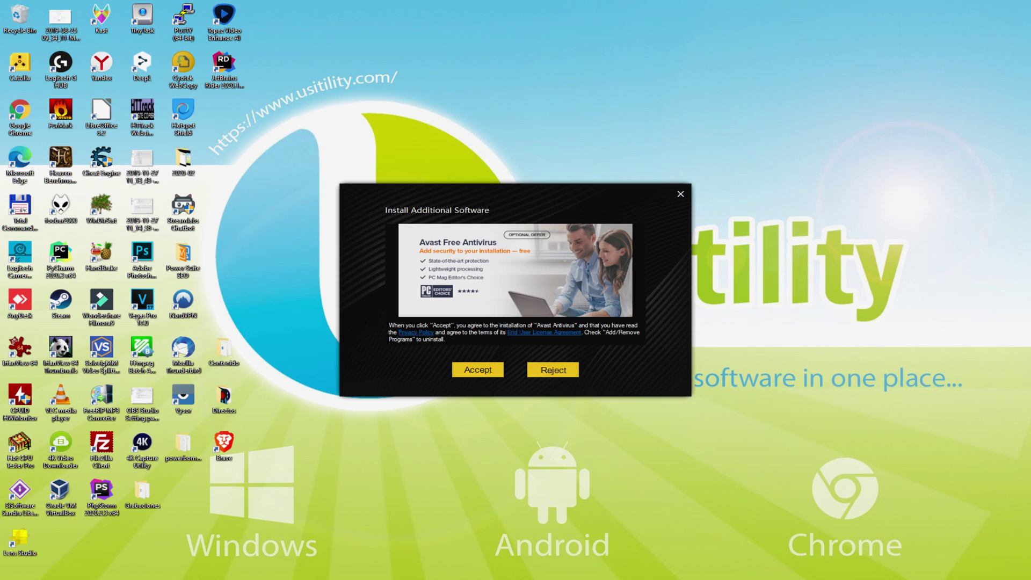
Reject the Avast Free Antivirus offer and then the McAfee WebAdvisor offer.
left_click(551, 361)
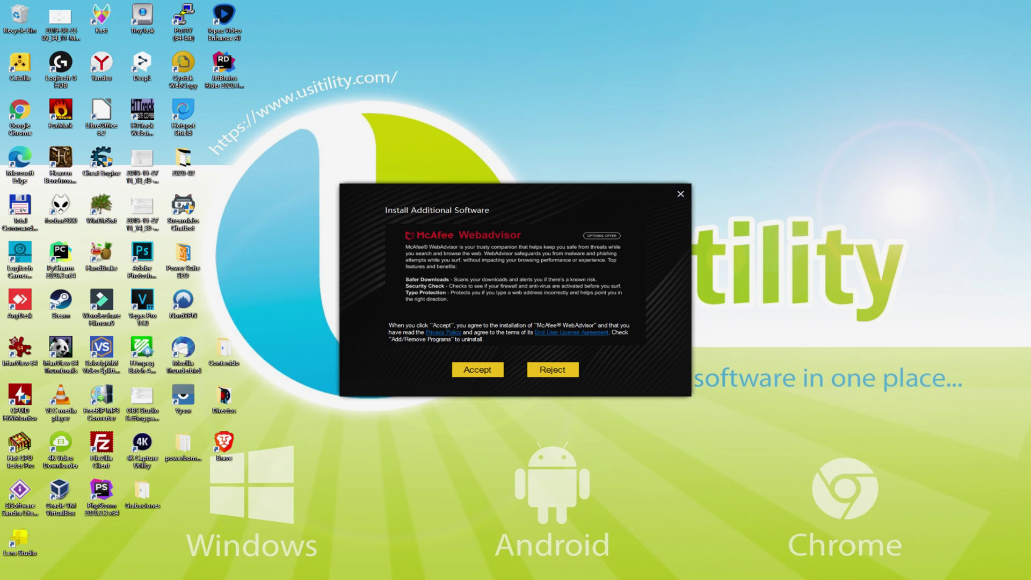
left_click(551, 361)
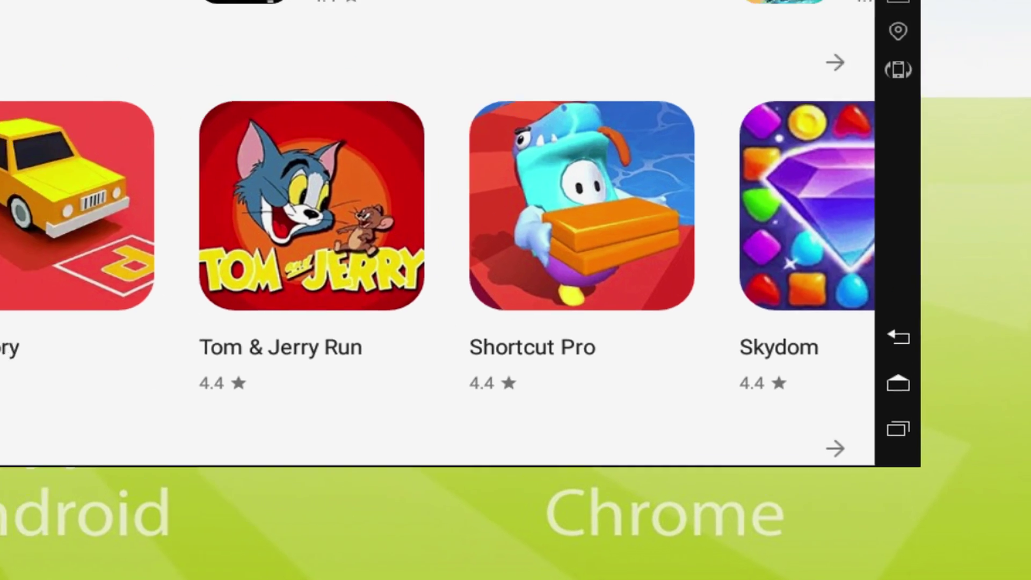
Close the LD Store tab to get back to the emulator's Android home screen.
left_click(955, 483)
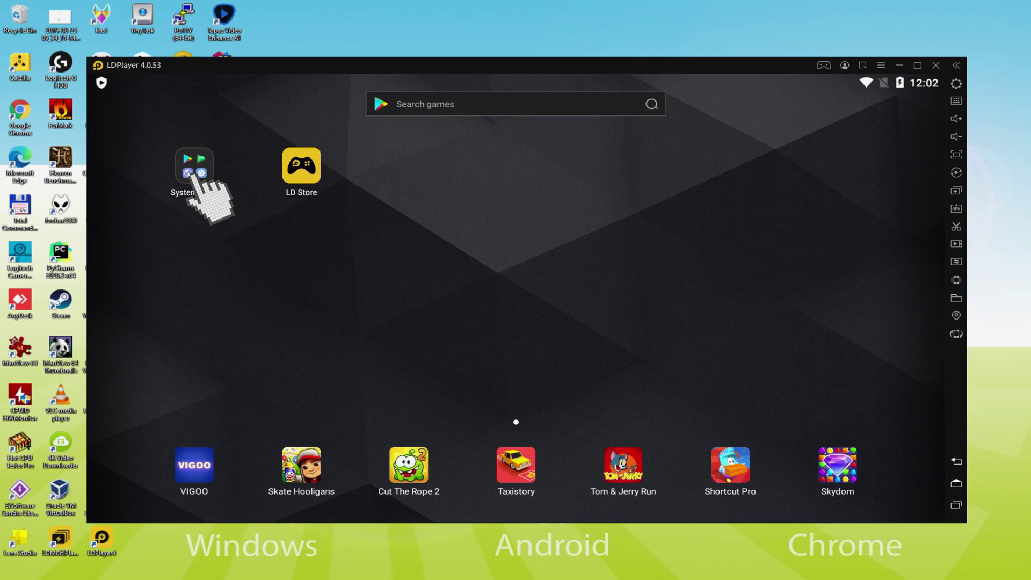
Launch the Play Store from the System Apps folder to begin Google sign-in.
left_click(195, 183)
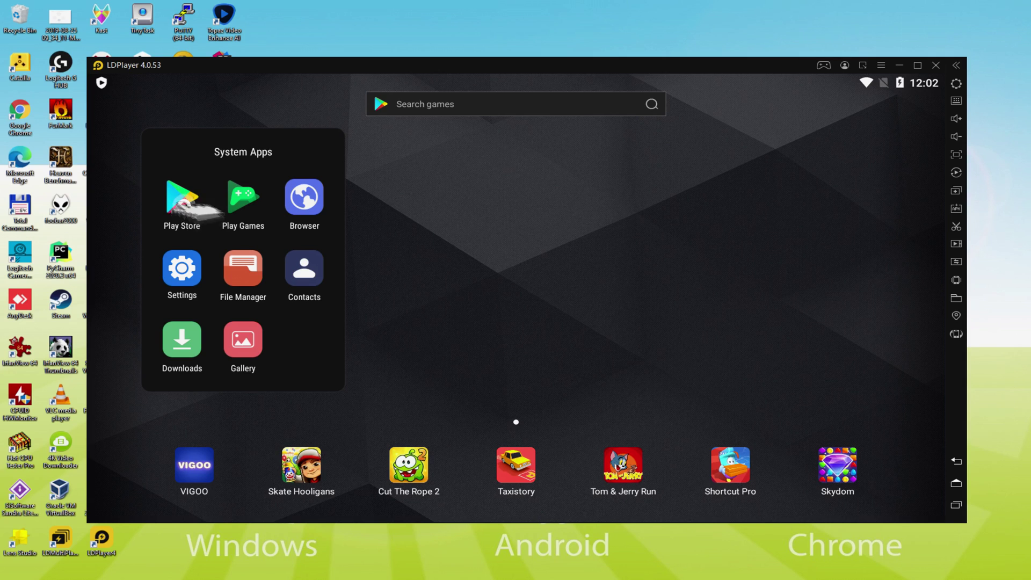
left_click(183, 197)
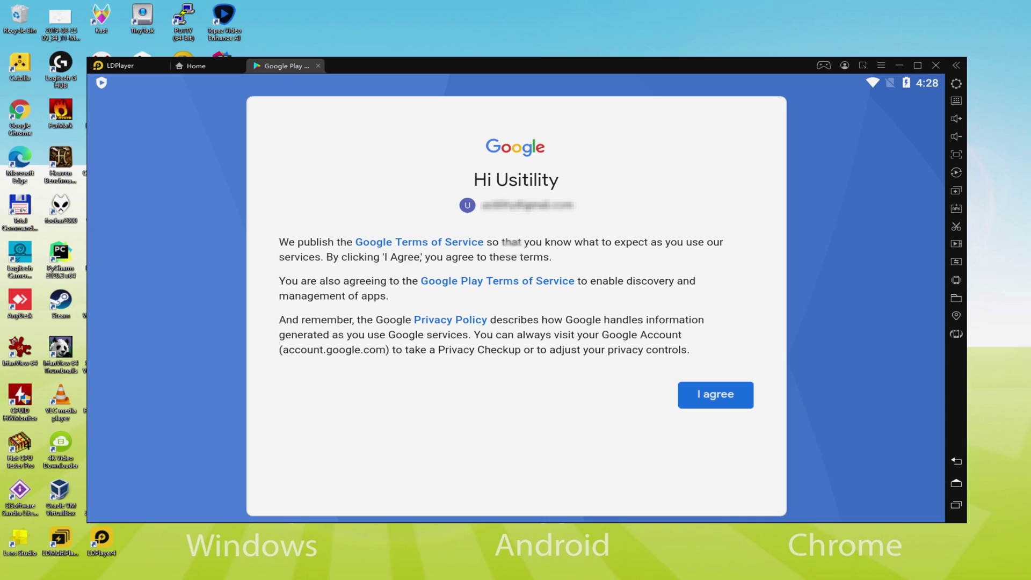
Agree to Google's terms, switch off Google Drive backup, and accept the services settings.
left_click(715, 396)
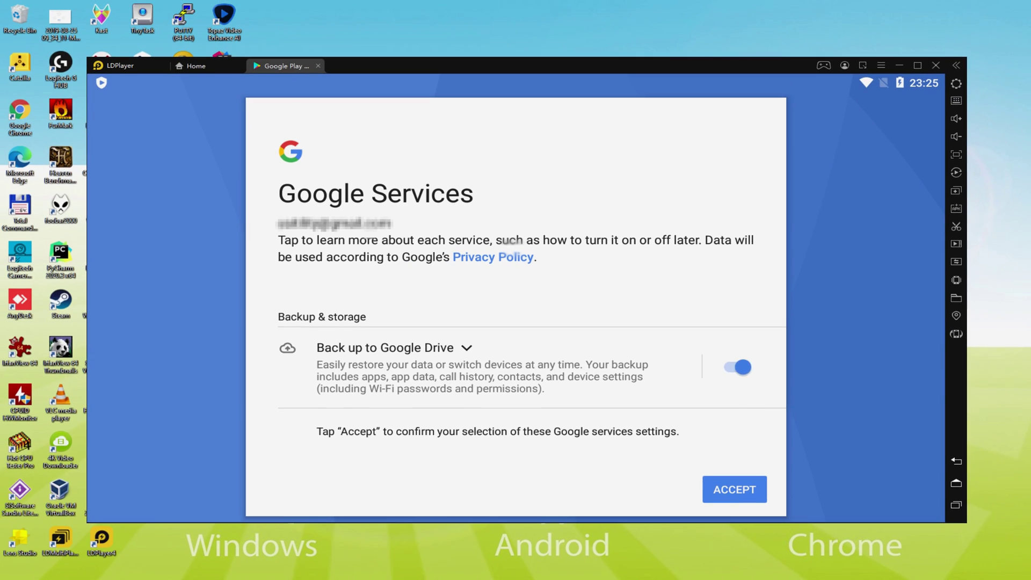
left_click(737, 365)
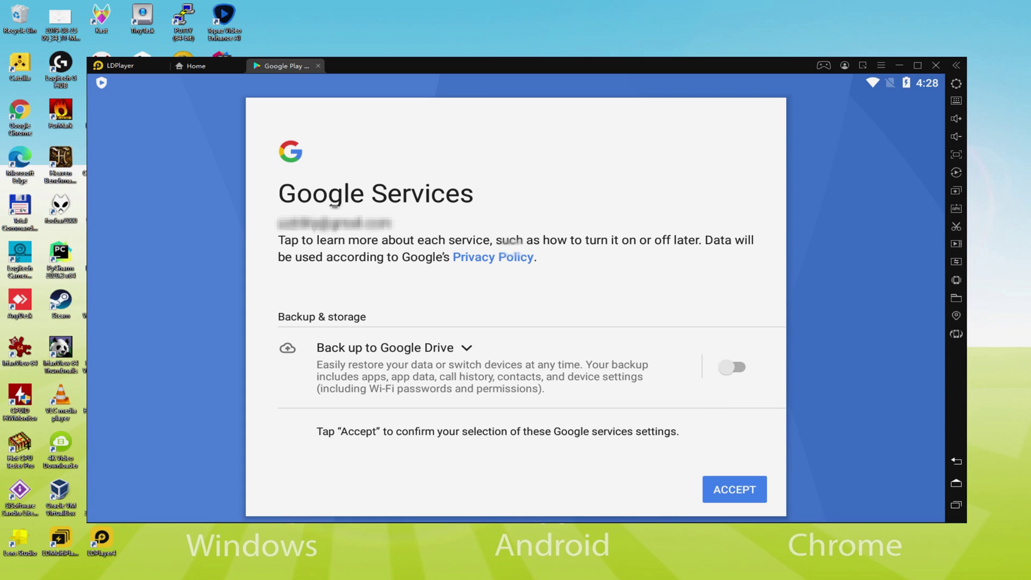
left_click(732, 478)
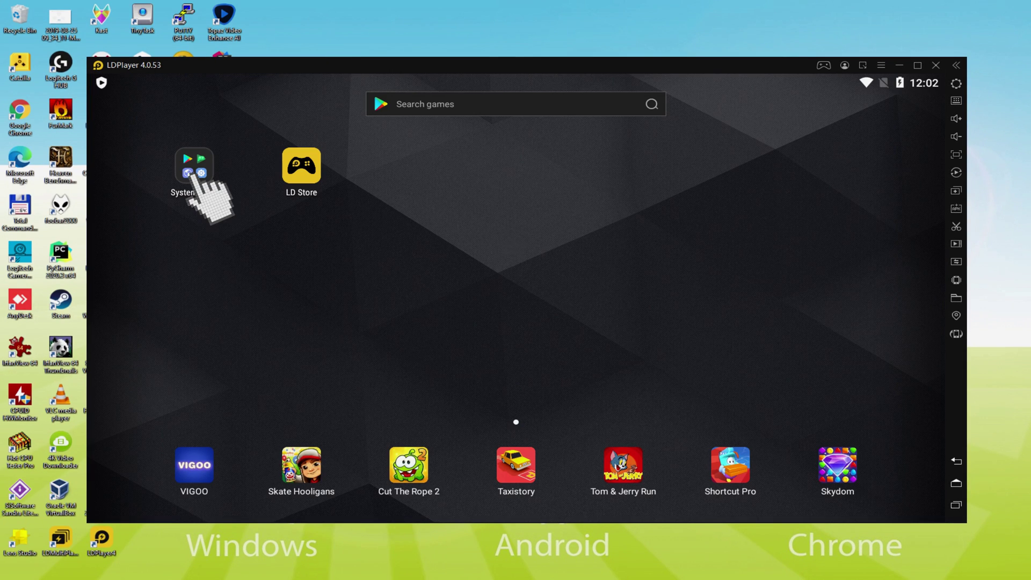
Open the Play Store from System Apps and search for 'subway surfers'.
left_click(193, 170)
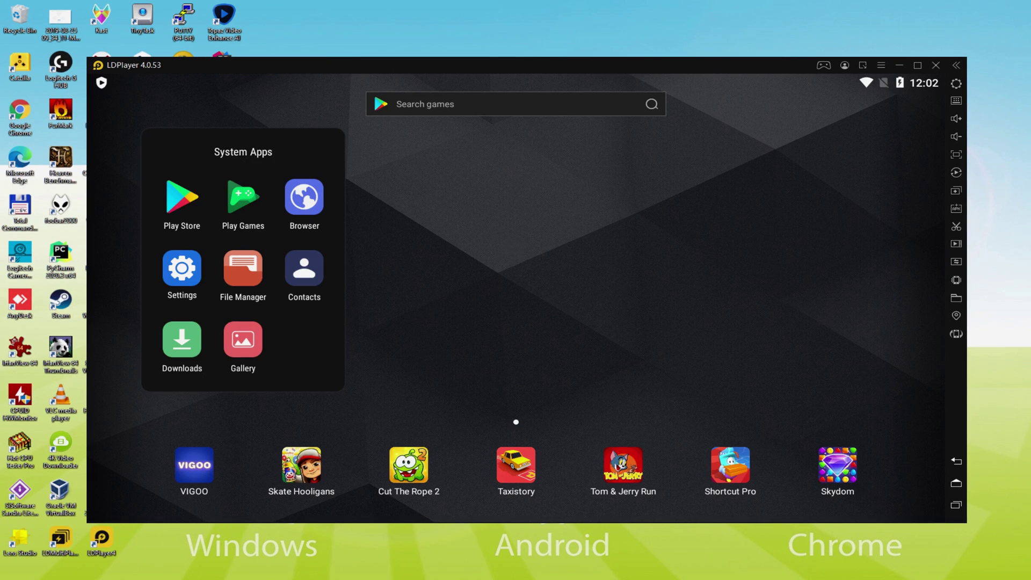
left_click(186, 199)
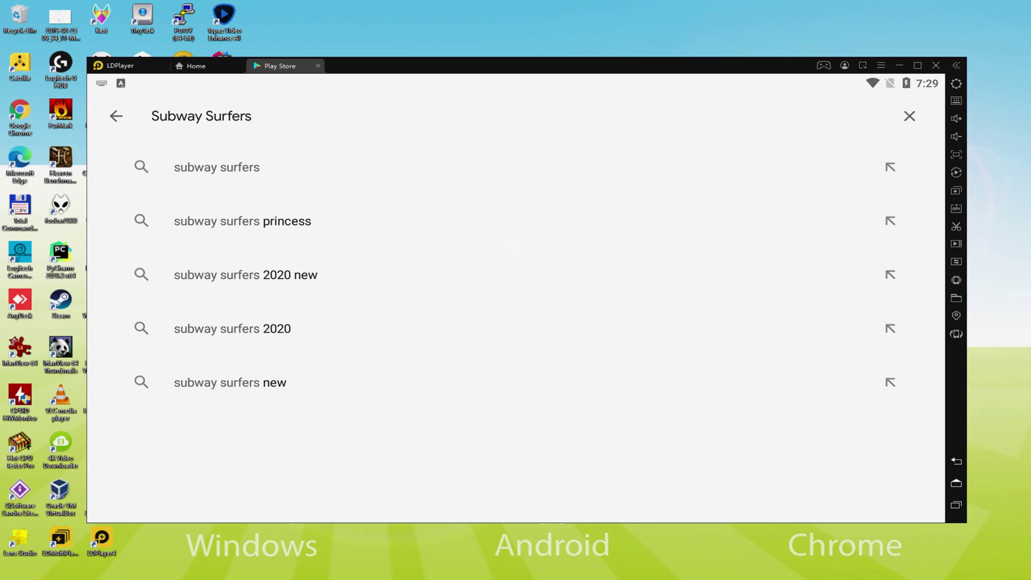
left_click(217, 167)
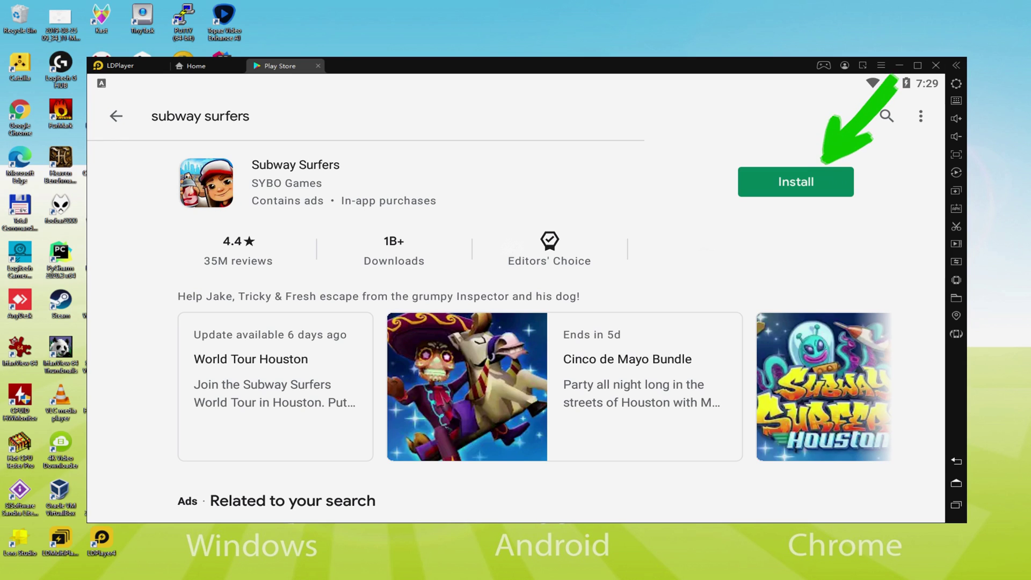
Install Subway Surfers by SYBO Games from its Play Store page.
left_click(823, 182)
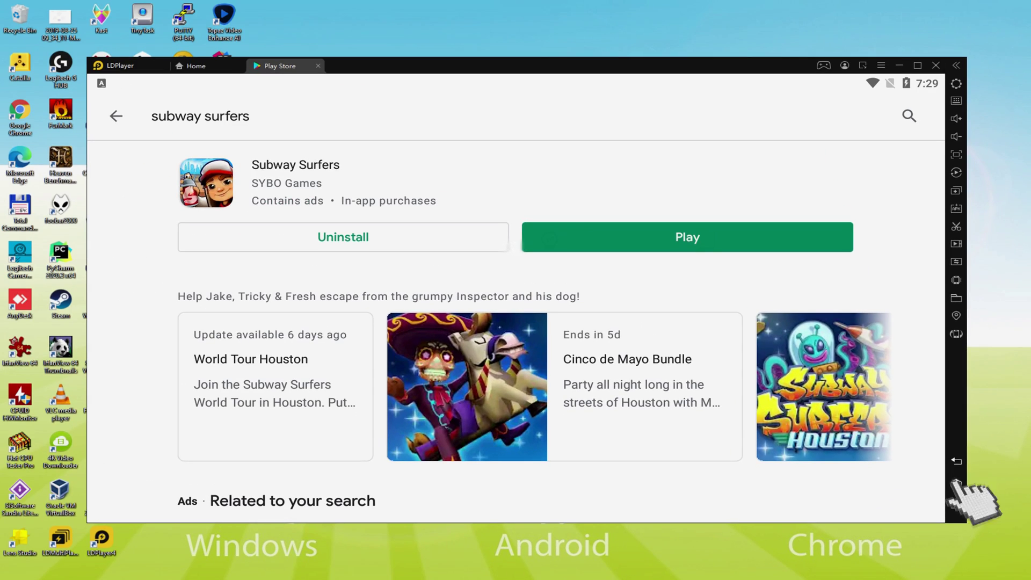
Go to the home screen, launch Subway Surfers, and switch lanes with the A and D keys.
left_click(956, 483)
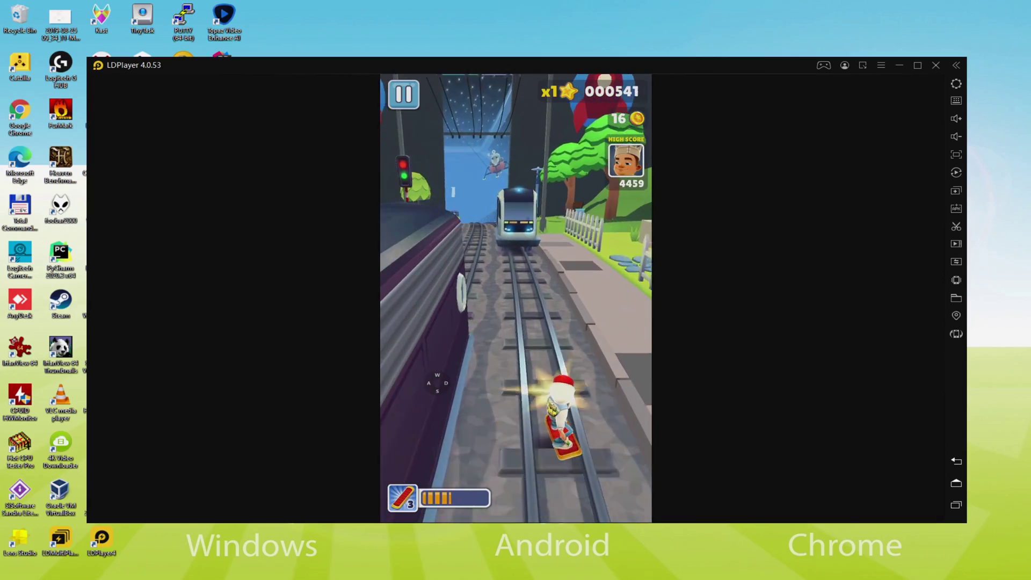
key("a")
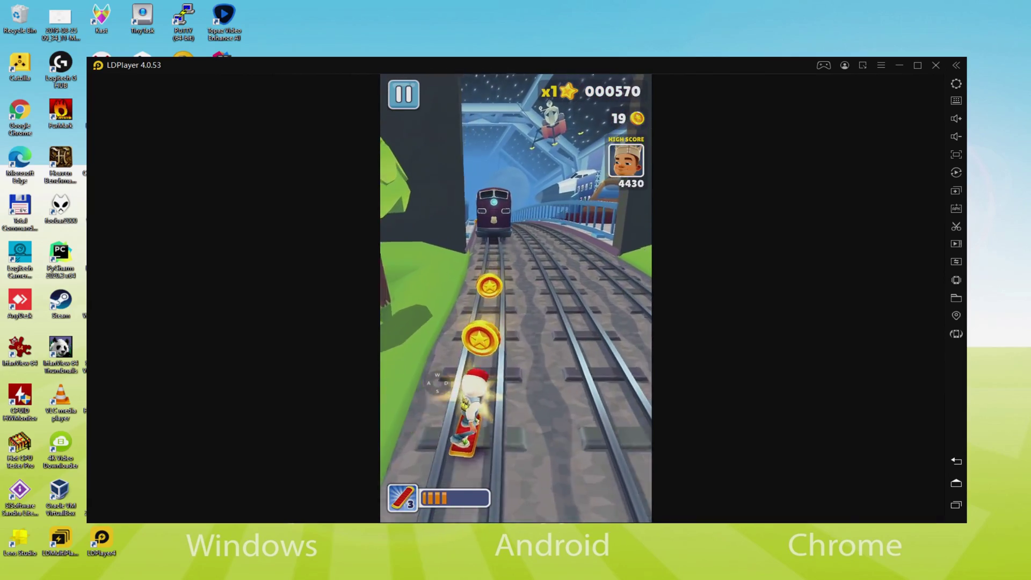
key("d")
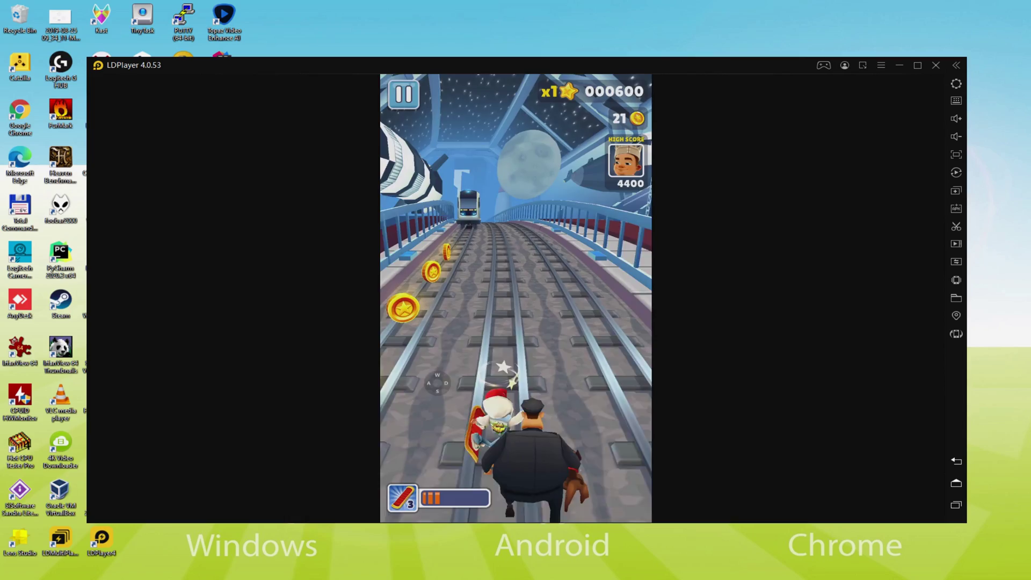
key("a")
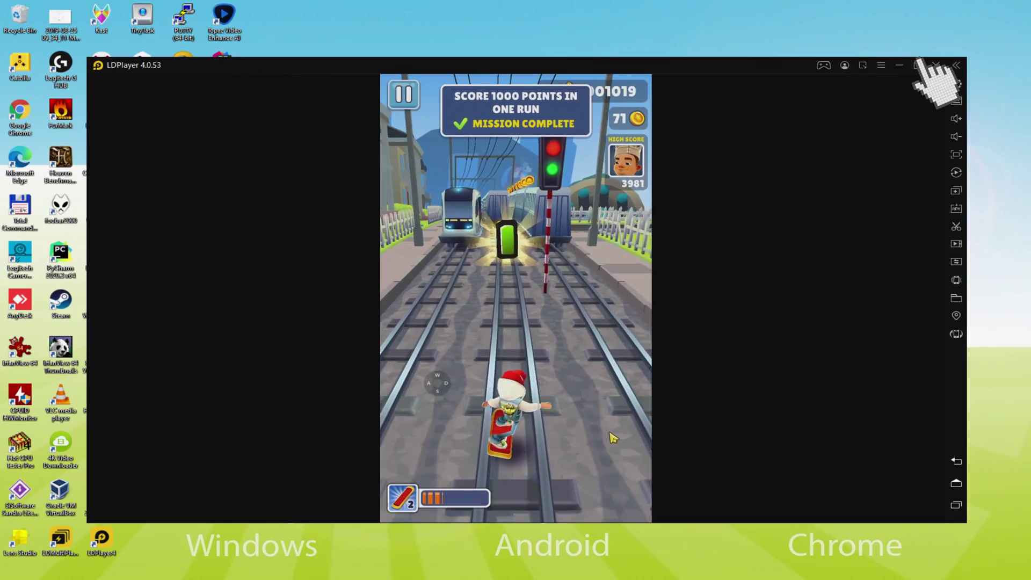
left_click(918, 68)
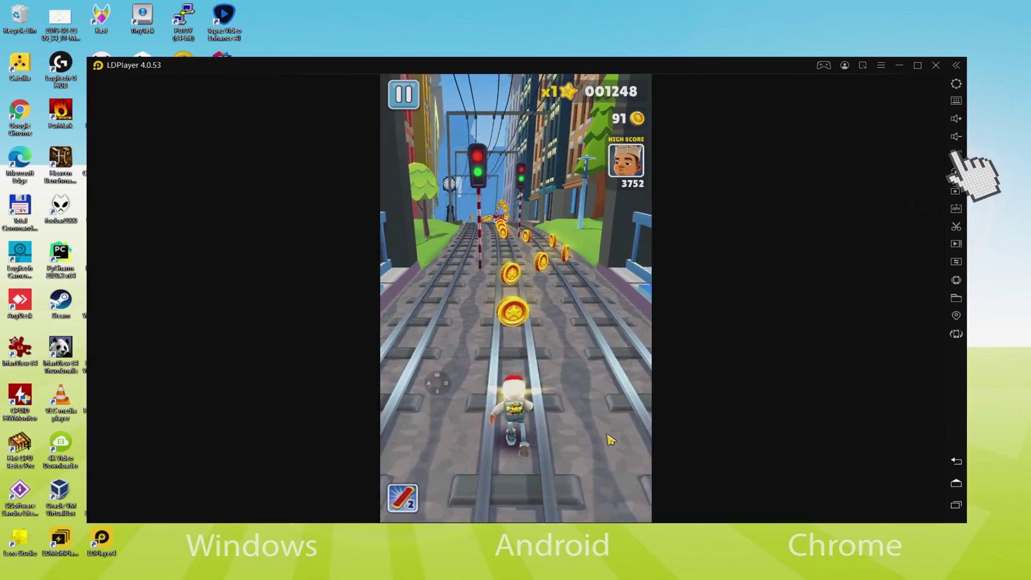
key("F11")
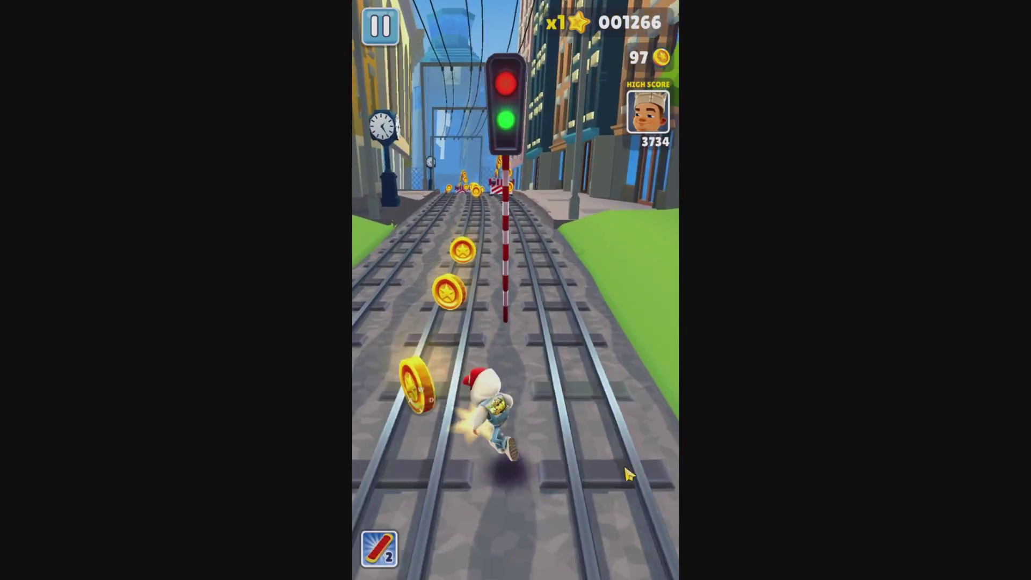
key("d")
key("a")
key("w")
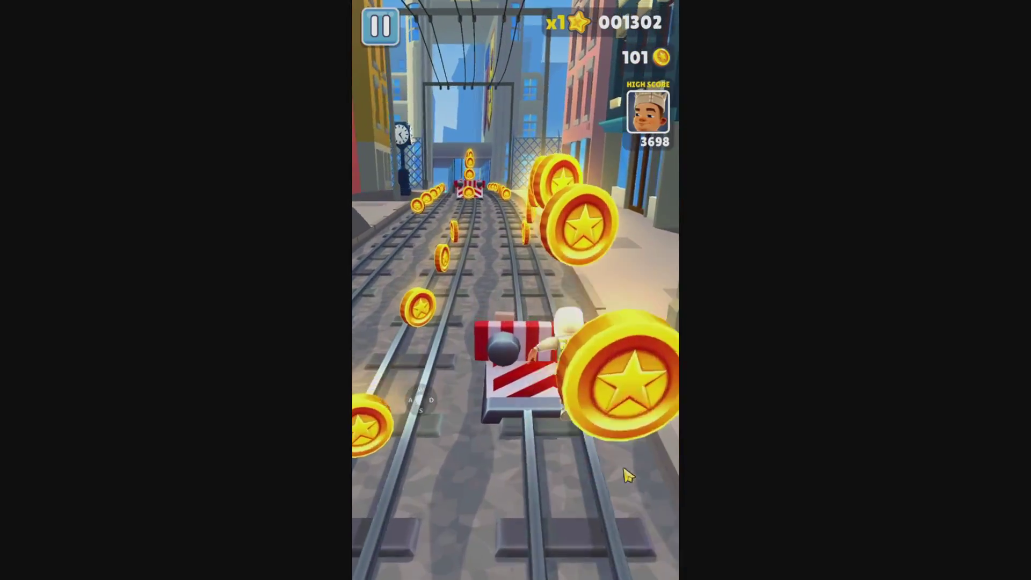
key("a")
key("d")
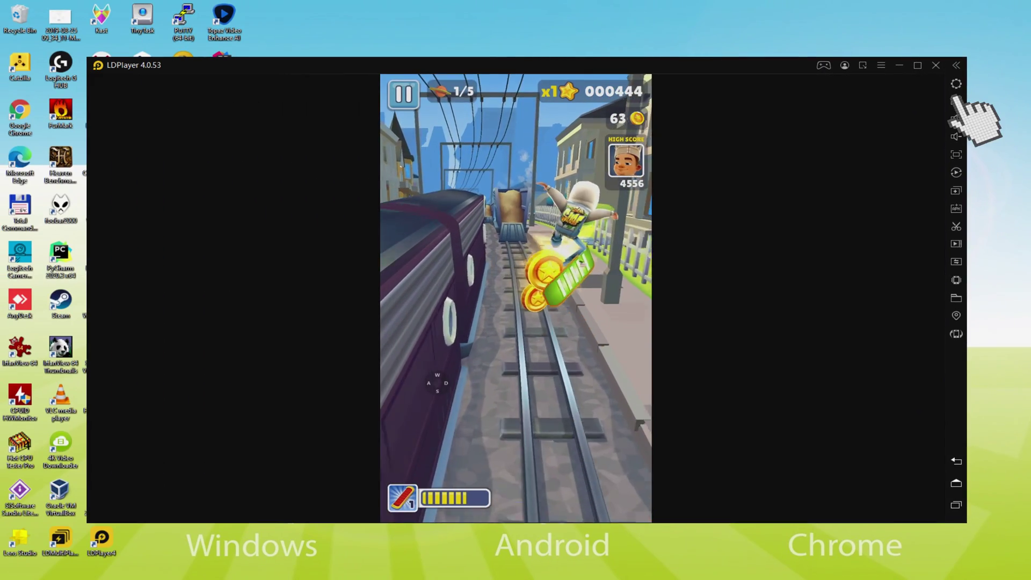
left_click(956, 101)
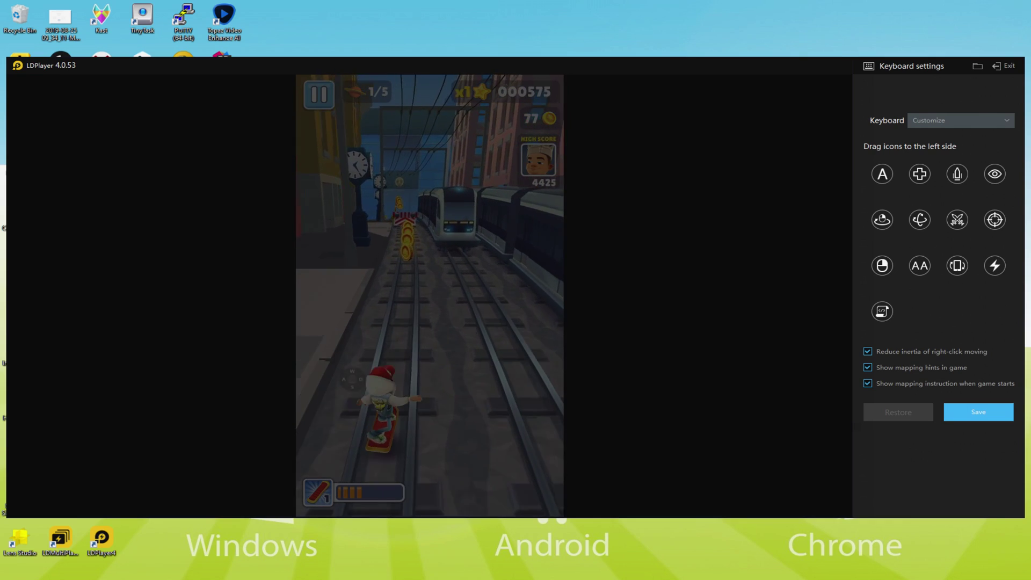
left_click(998, 66)
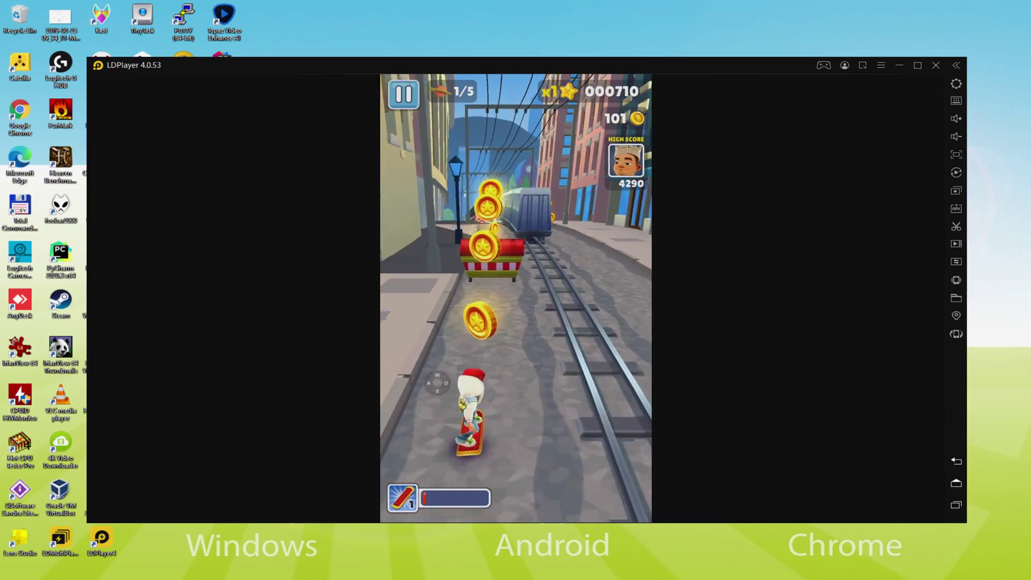
Jump the barrier and switch lanes, then choose 960x540 (dpi 160) resolution and close settings.
key("w")
key("d")
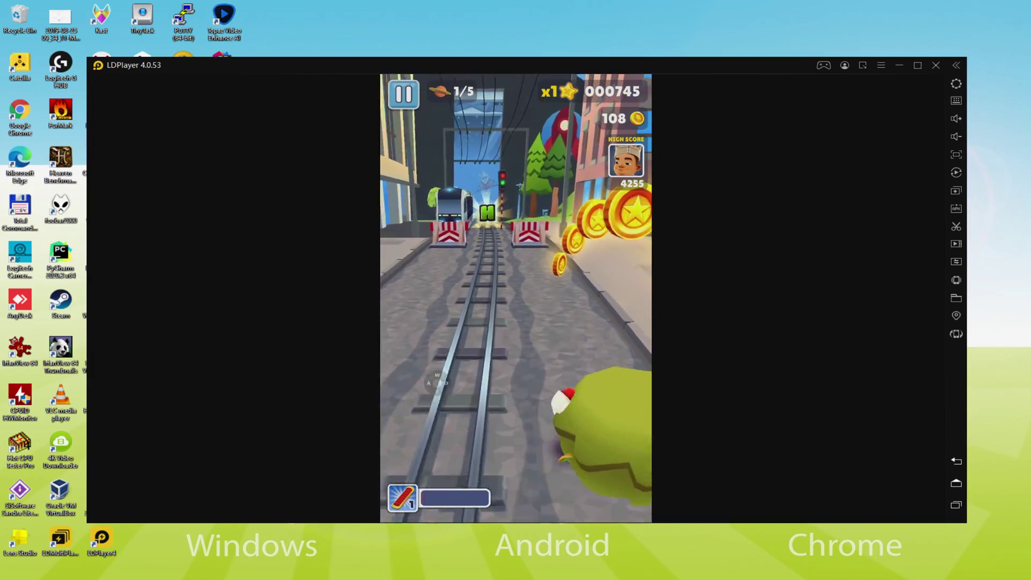
key("a")
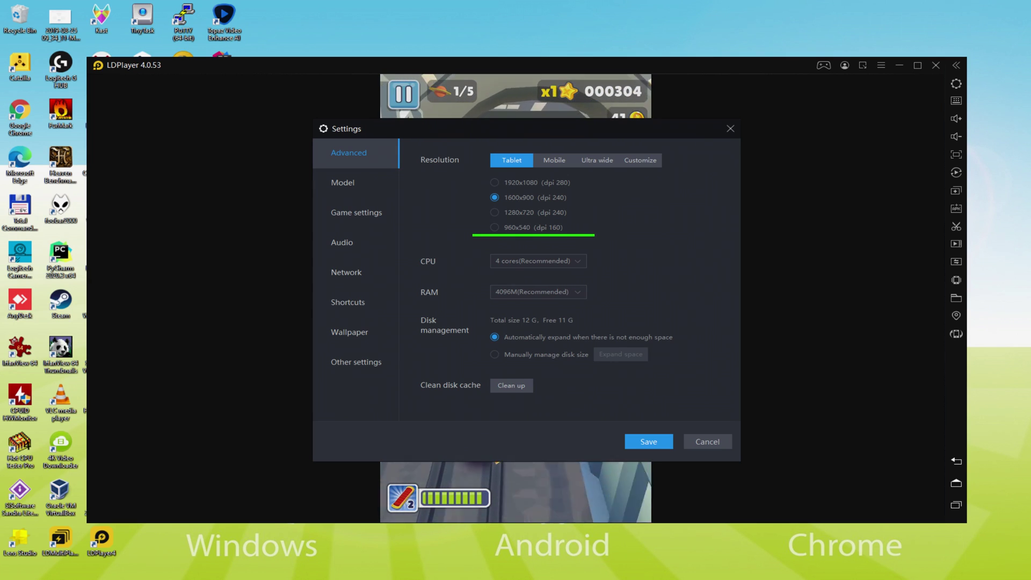
left_click(514, 227)
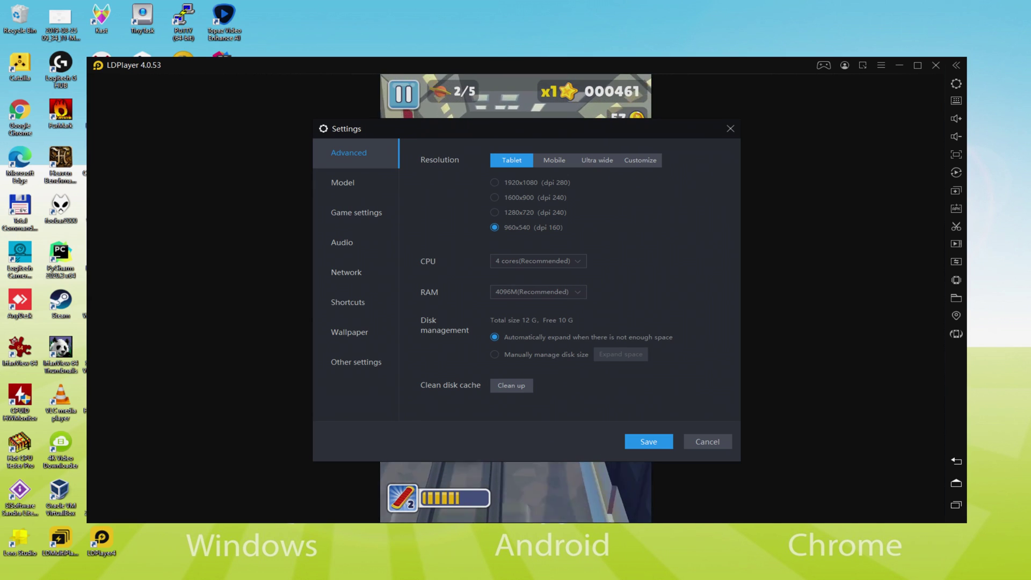
key("Escape")
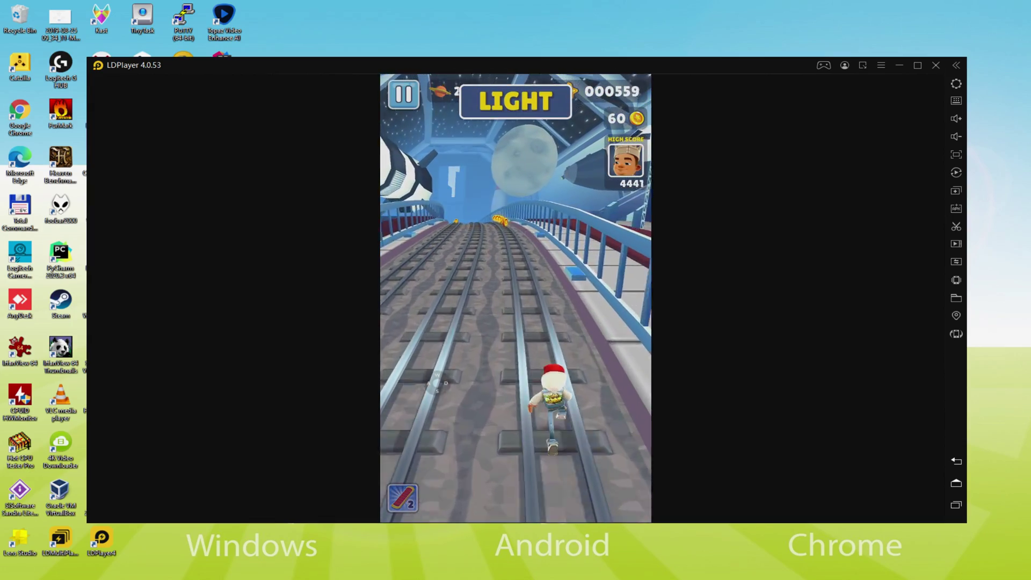
key("a")
key("a")
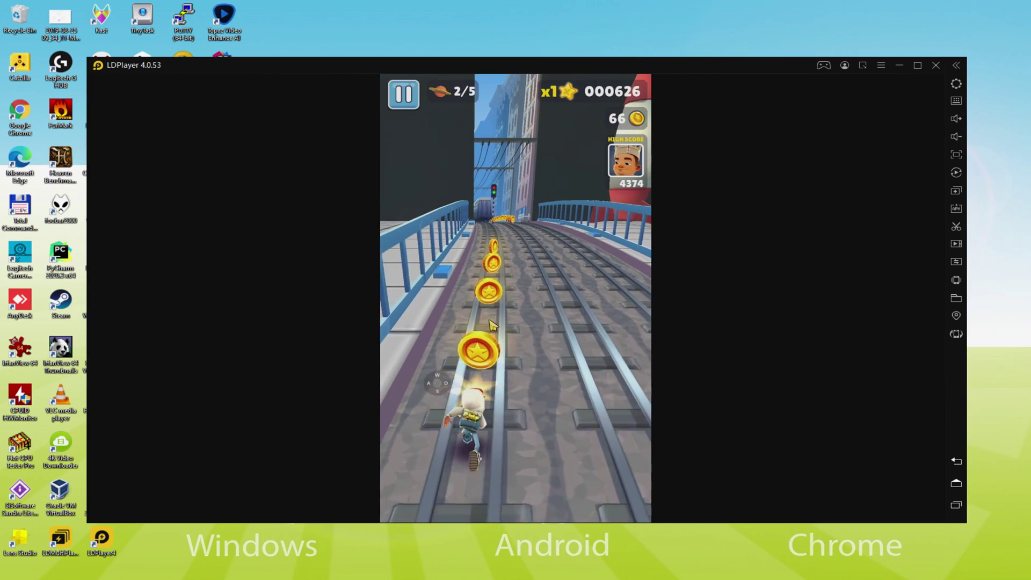
double_click(500, 330)
key("d")
key("d")
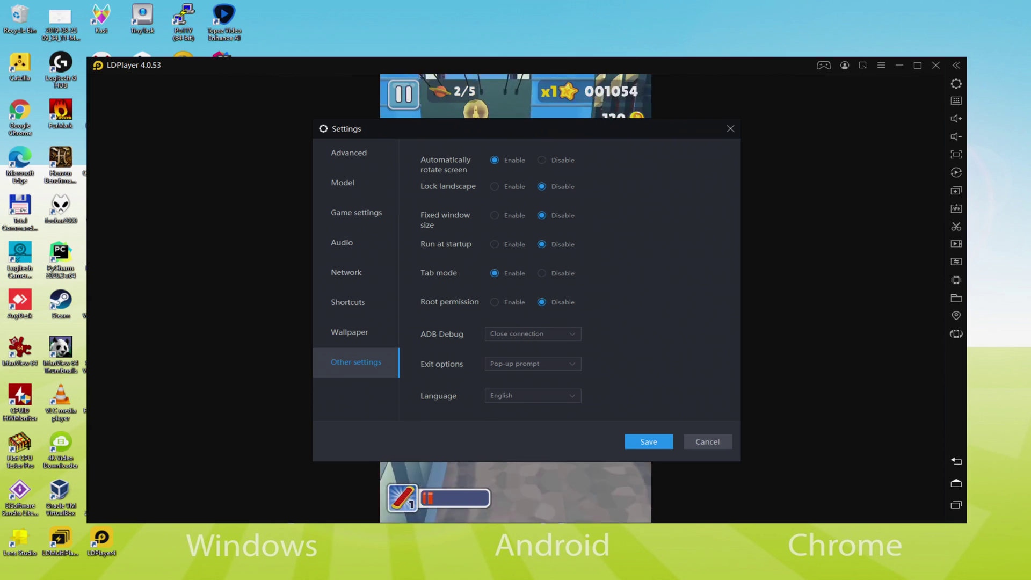
key("Escape")
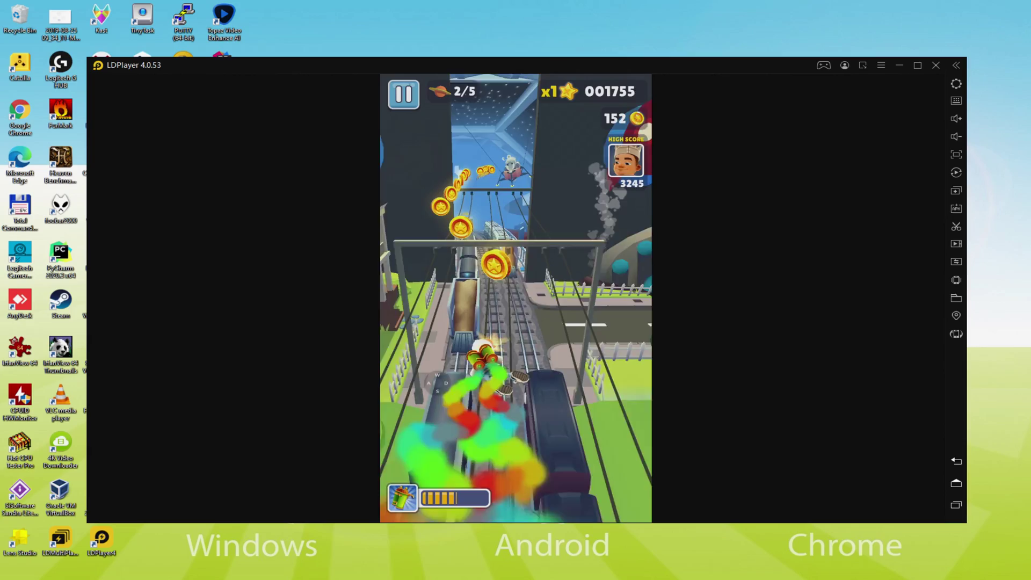
key("d")
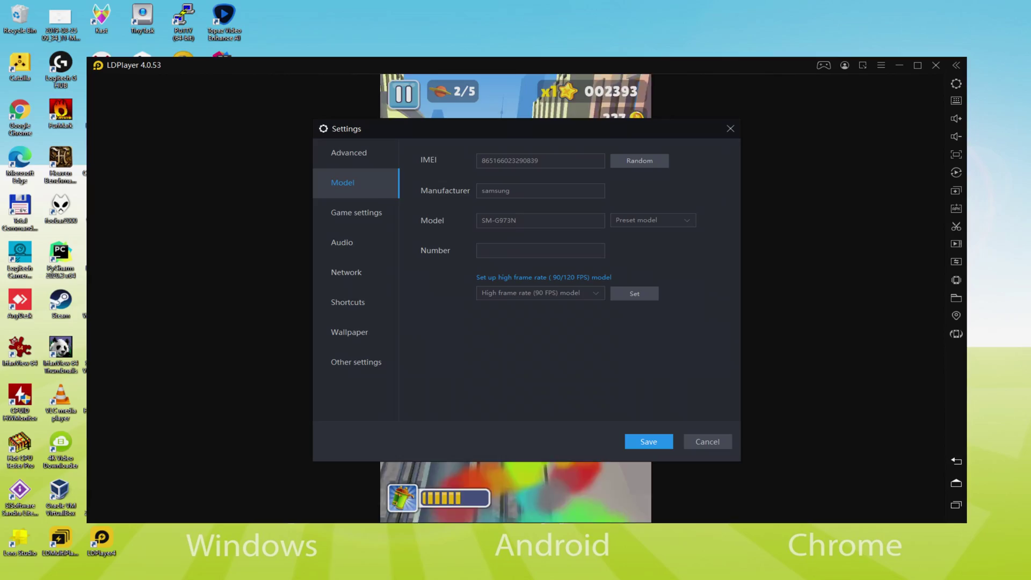
Close the emulator settings to bring the Subway Surfers run back into full view.
key("Escape")
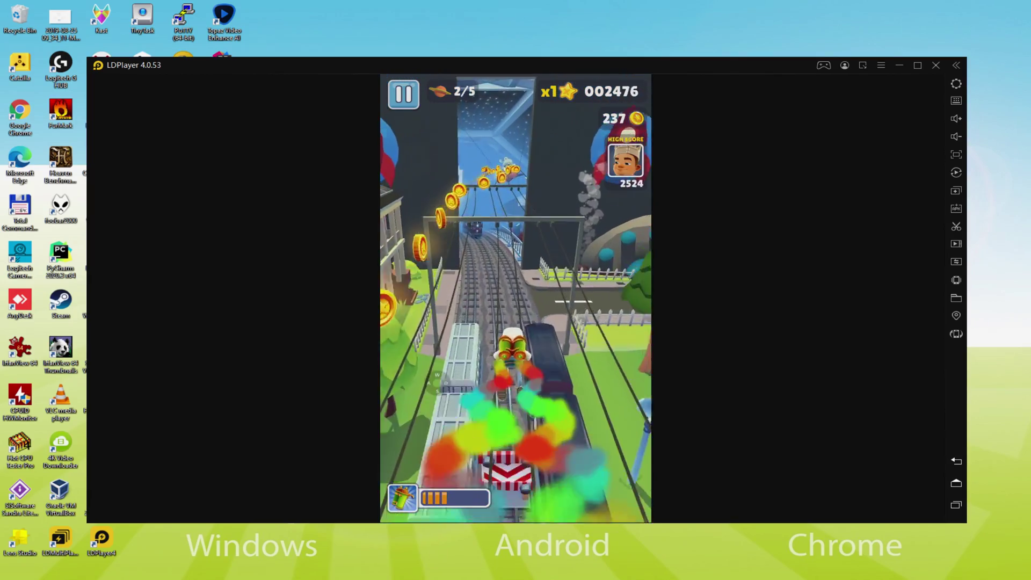